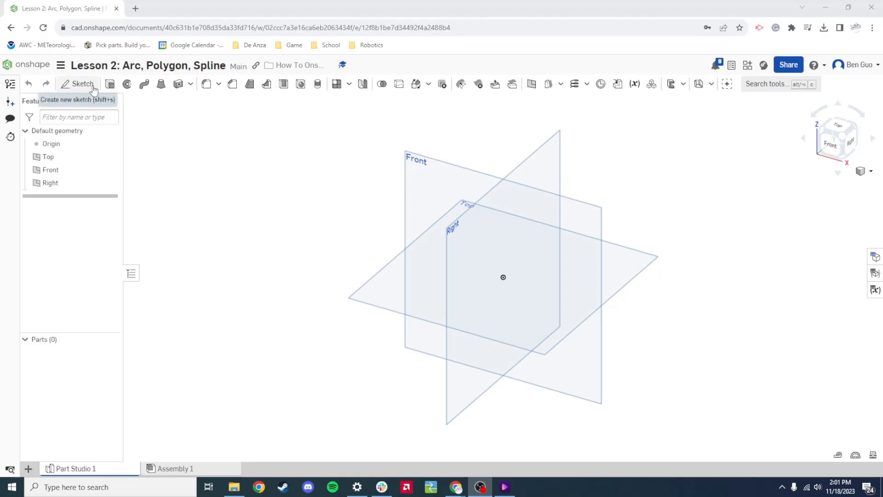
Start a new sketch on the Front plane and orient the view to face the front.
left_click(79, 84)
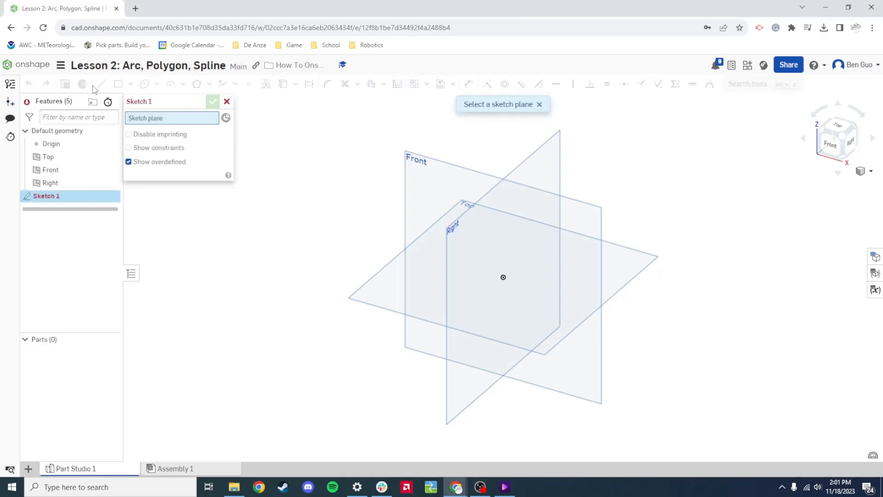
left_click(440, 189)
right_click(438, 187)
left_click(695, 151)
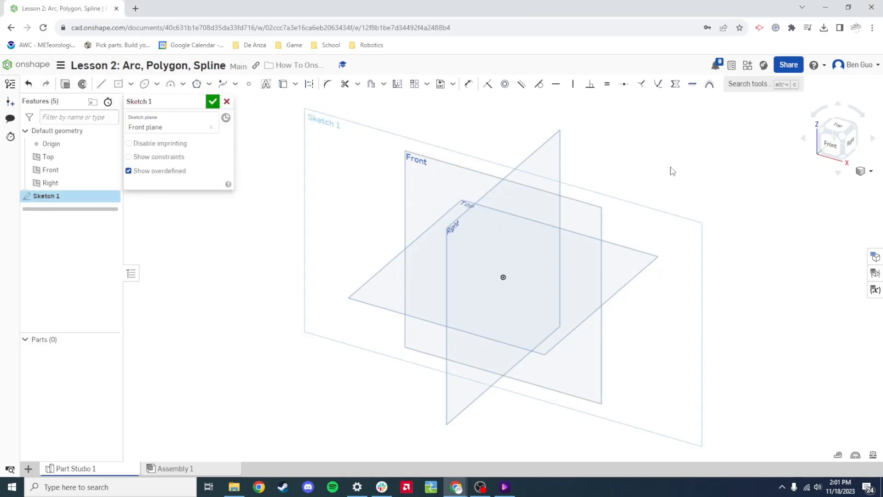
left_click(838, 150)
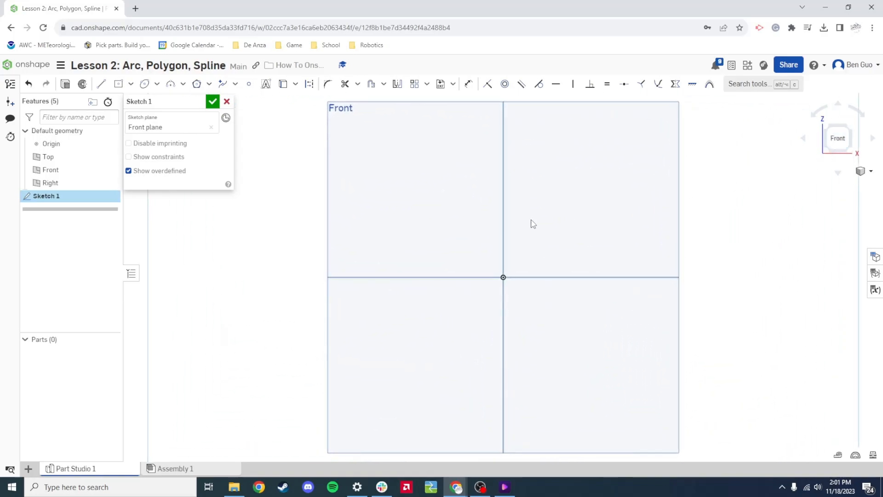
left_click(157, 83)
left_click(143, 87)
left_click(201, 85)
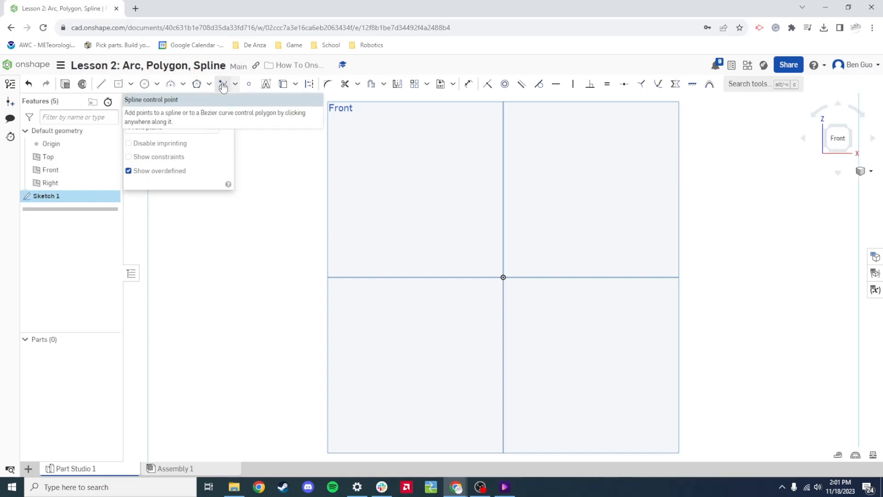
Sketch a 3 point arc of about 1.56 radius above the origin, with both endpoints on the horizontal axis.
left_click(184, 84)
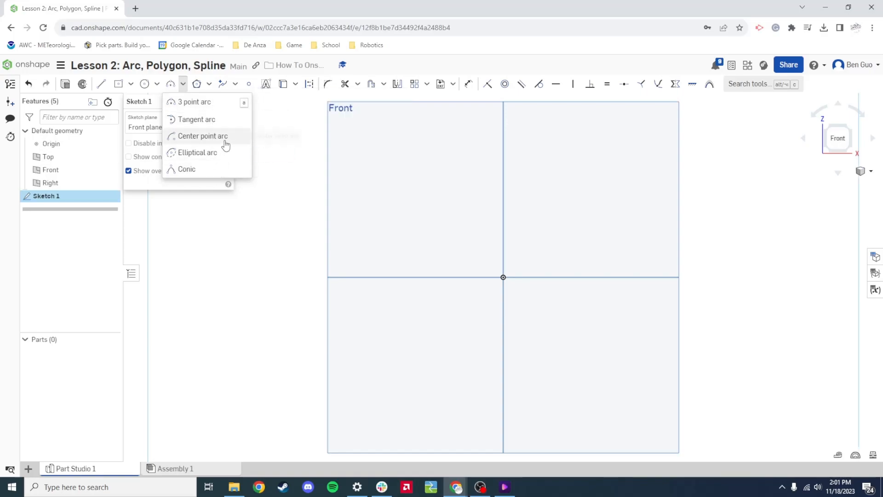
left_click(217, 109)
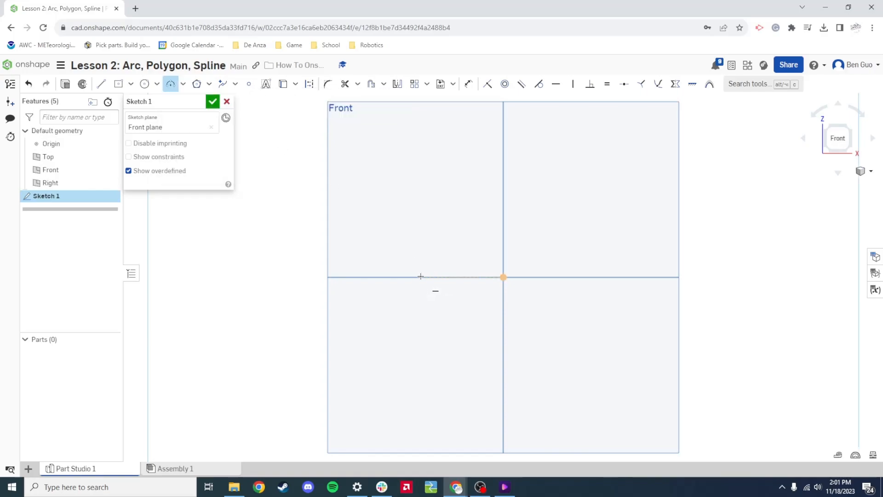
left_click(420, 278)
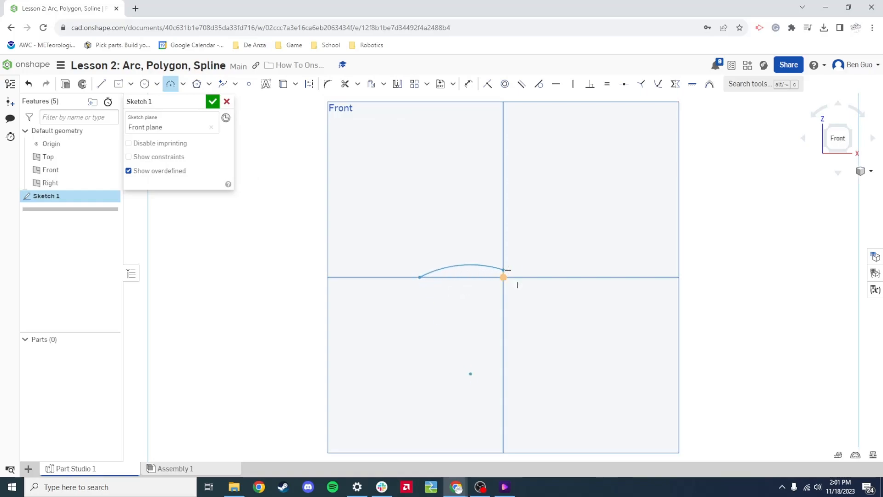
left_click(602, 276)
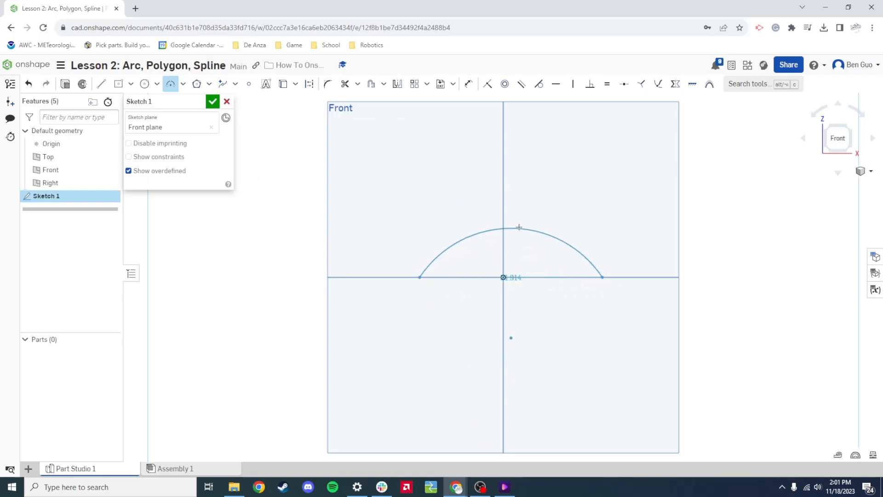
left_click(502, 189)
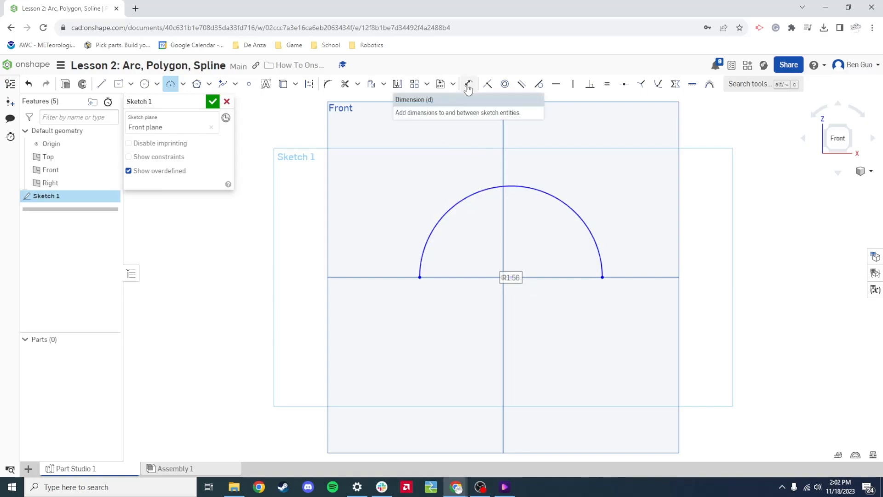
Sketch a tangent arc from the first arc's left endpoint, sweeping below it and ending above the horizontal axis on the right.
left_click(183, 83)
left_click(211, 123)
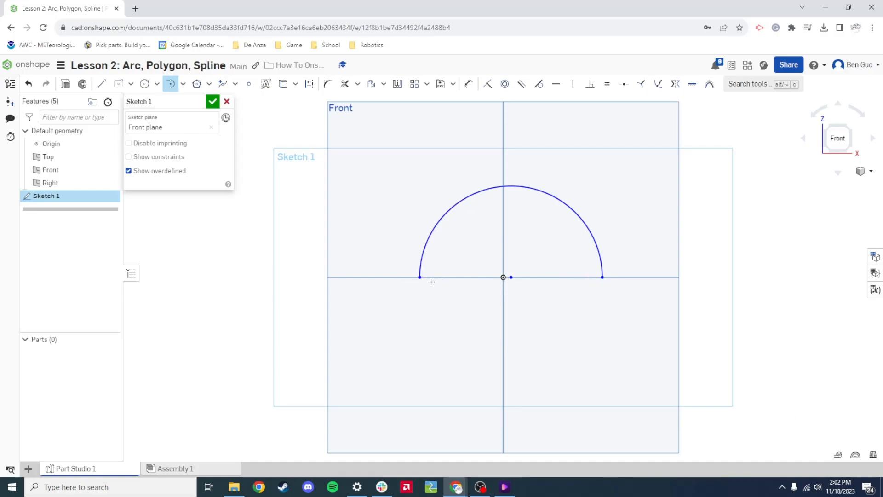
left_click(512, 277)
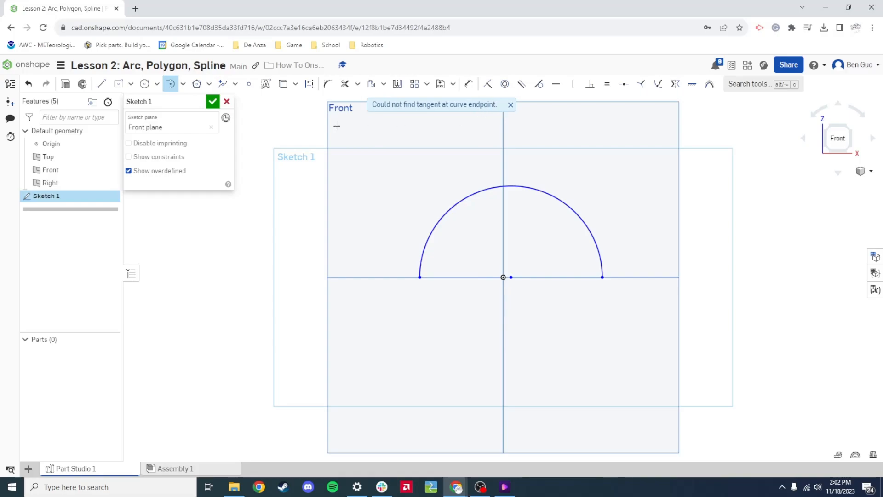
left_click(419, 278)
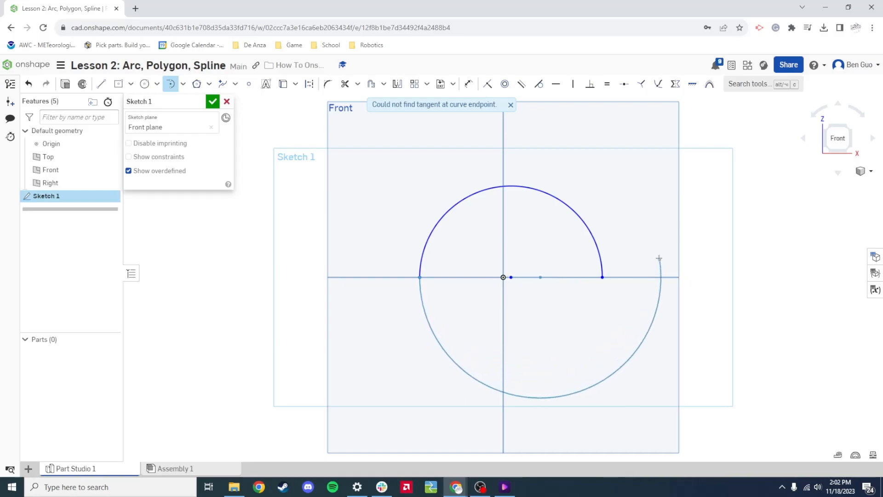
left_click(654, 242)
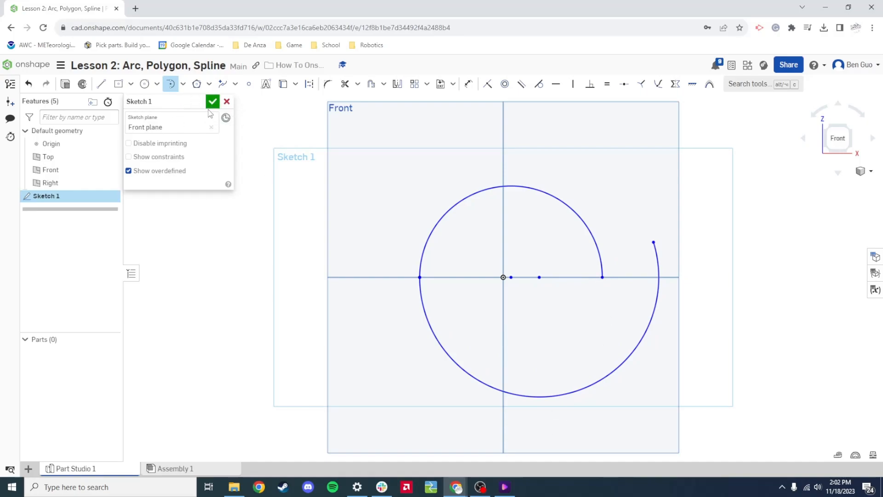
Sketch a center point arc around the origin with a radius of about 2.98, running below the other arcs.
left_click(183, 83)
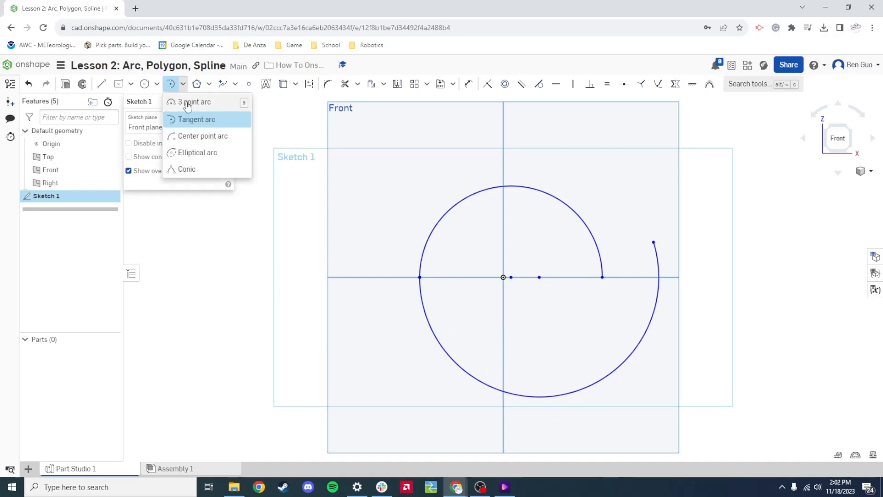
left_click(208, 136)
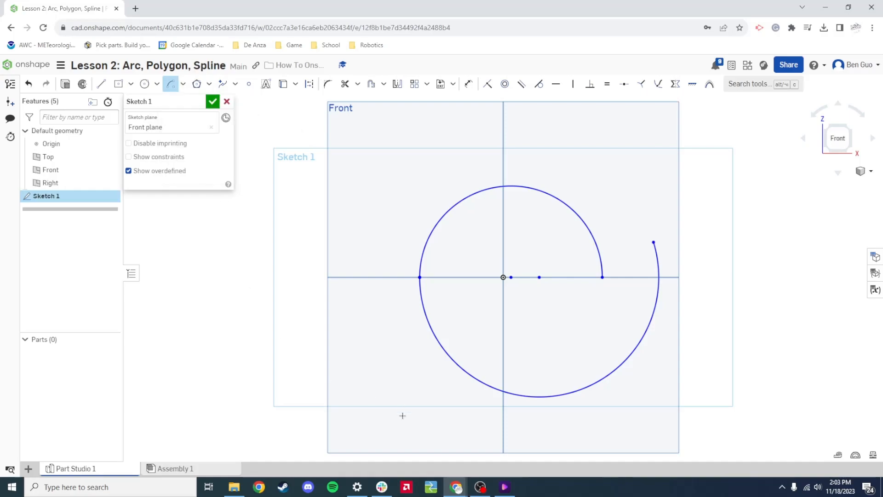
left_click(503, 277)
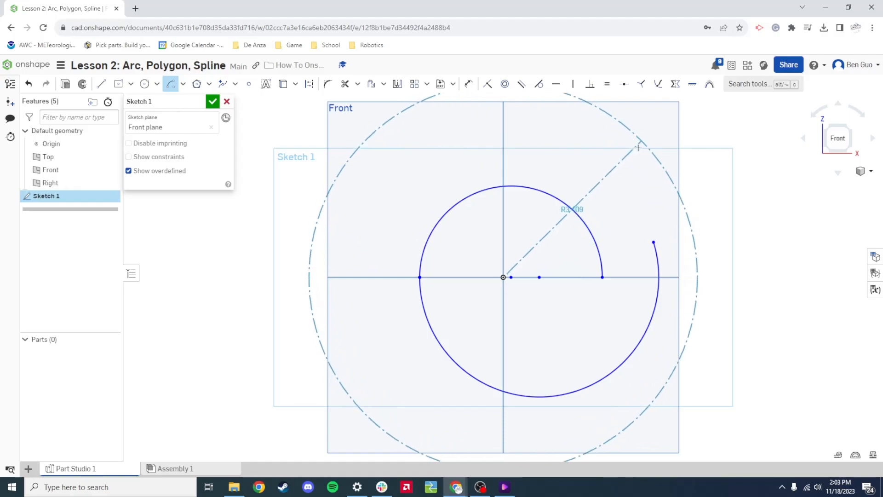
left_click(630, 158)
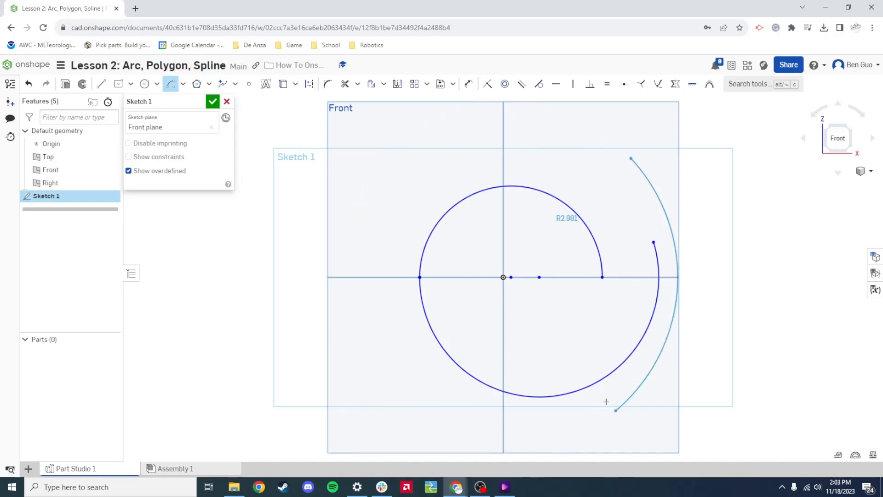
left_click(470, 187)
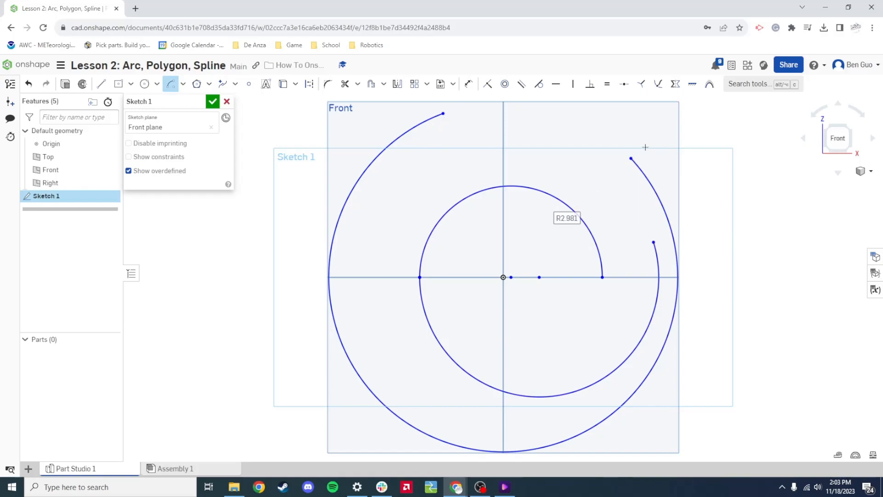
Sketch an elliptical arc centred on the origin, about 5.18 along the vertical axis and 3.99 along the horizontal axis.
left_click(183, 83)
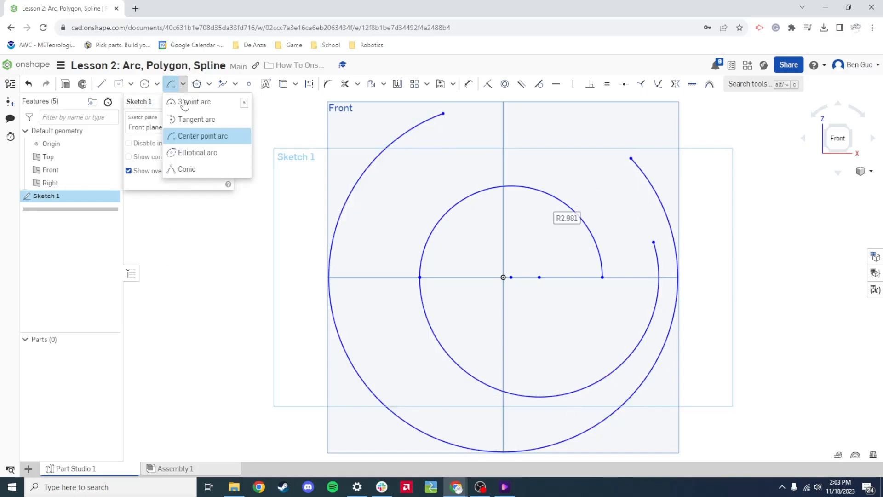
left_click(192, 159)
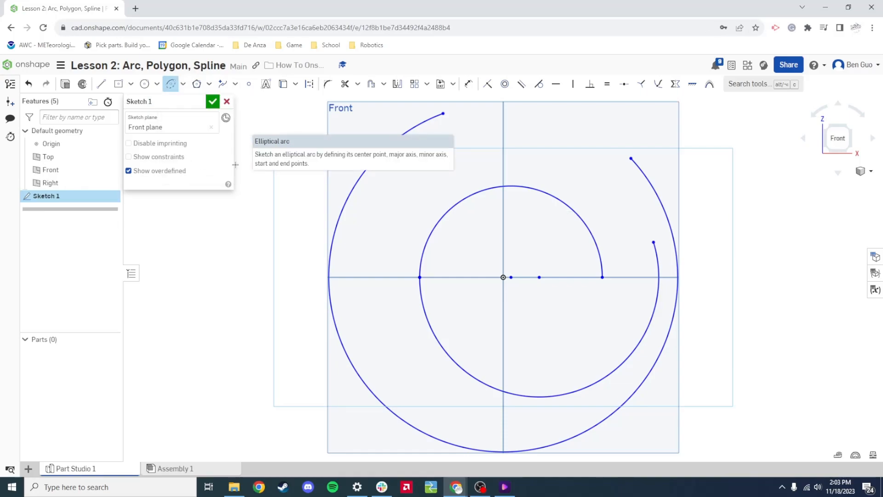
left_click(157, 84)
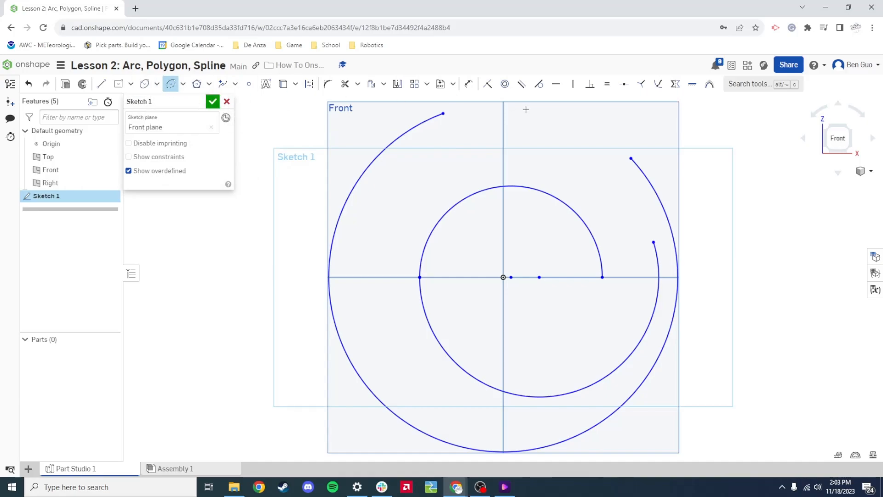
left_click(503, 277)
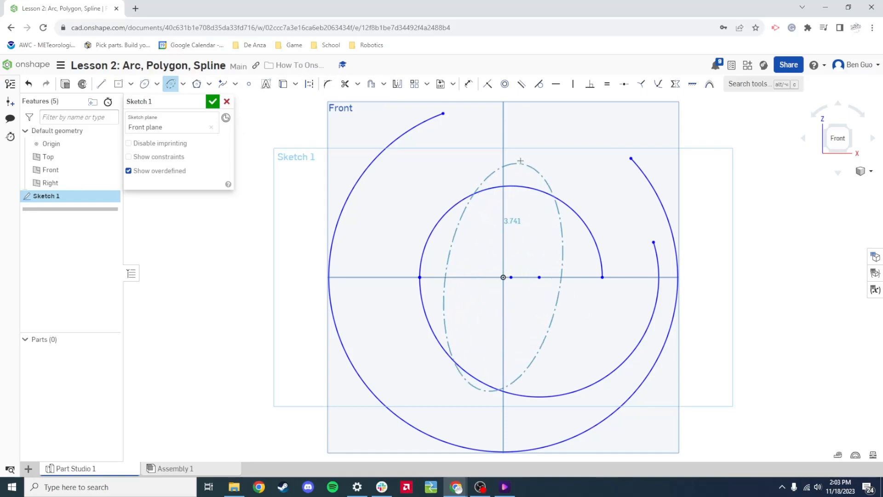
left_click(504, 125)
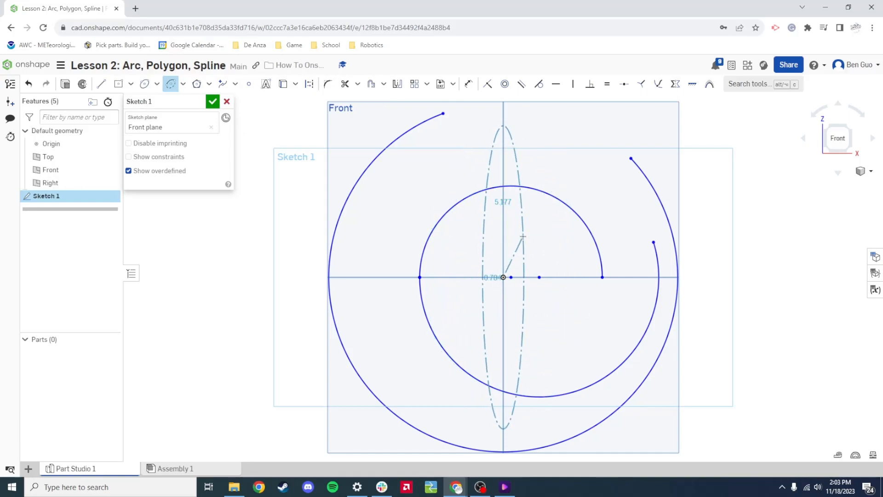
left_click(619, 277)
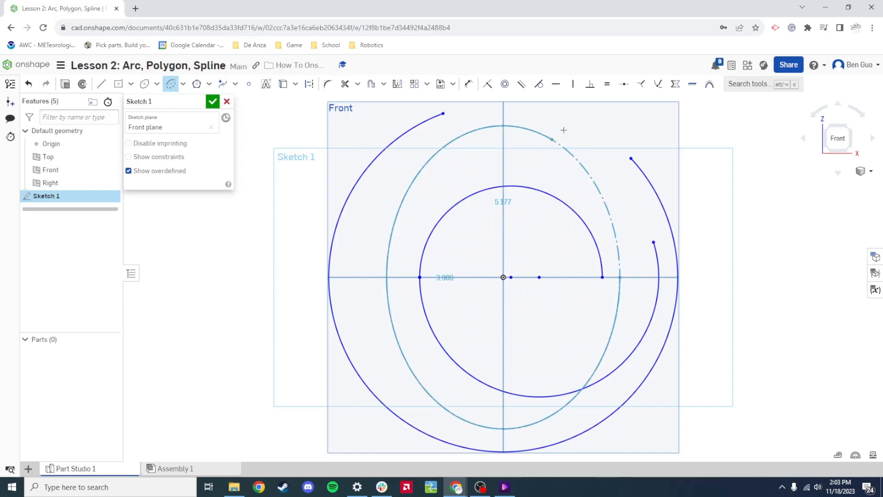
left_click(419, 221)
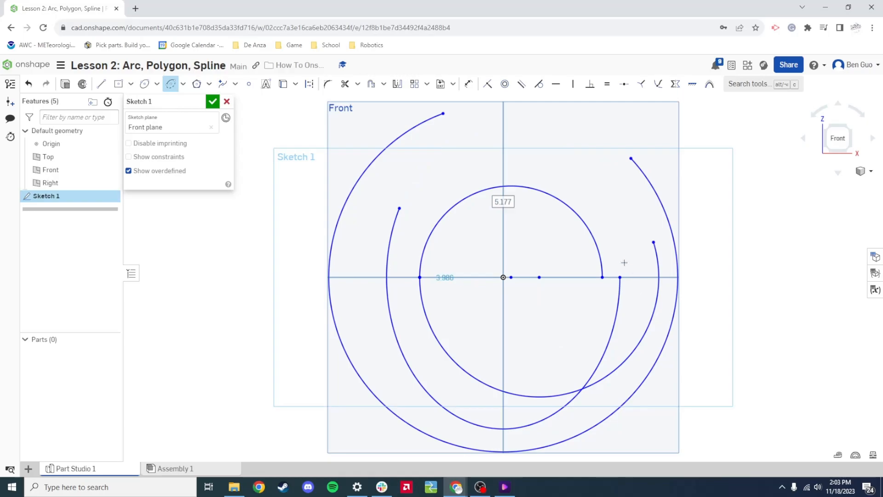
Sketch a conic curve from the origin to a point above and right of it, bulging toward the left.
left_click(184, 85)
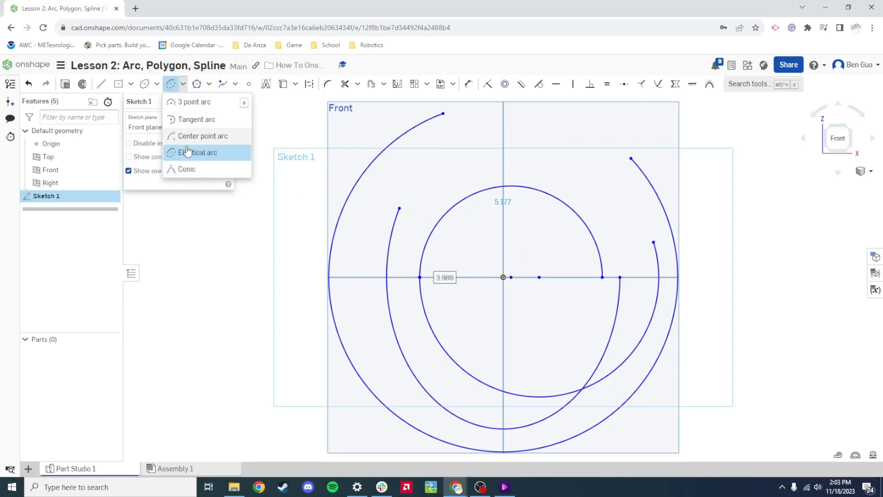
left_click(209, 169)
left_click(503, 277)
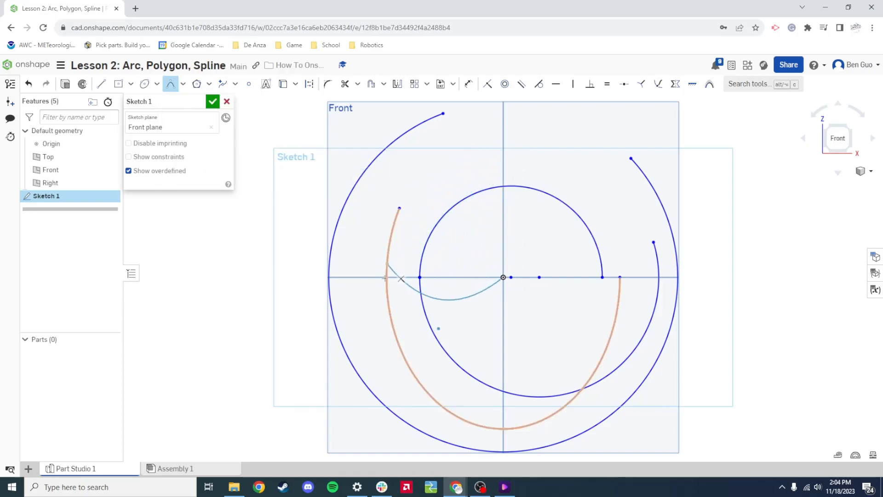
left_click(554, 130)
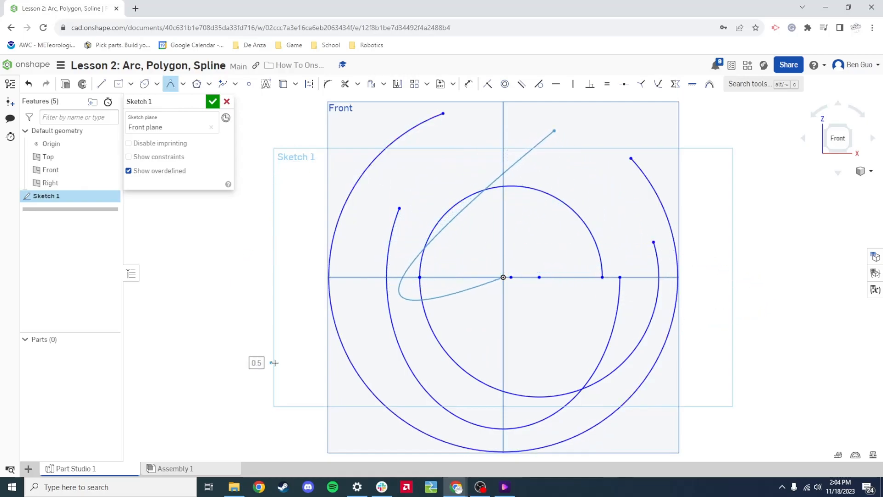
left_click(290, 138)
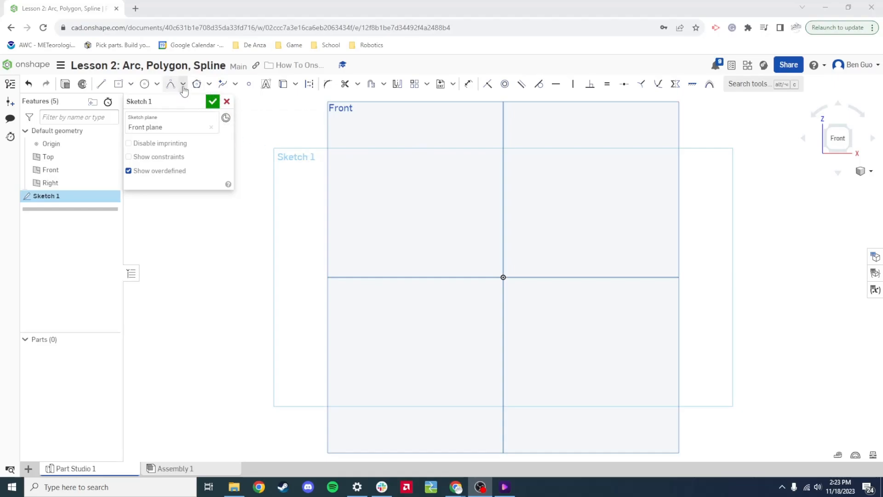
left_click(208, 84)
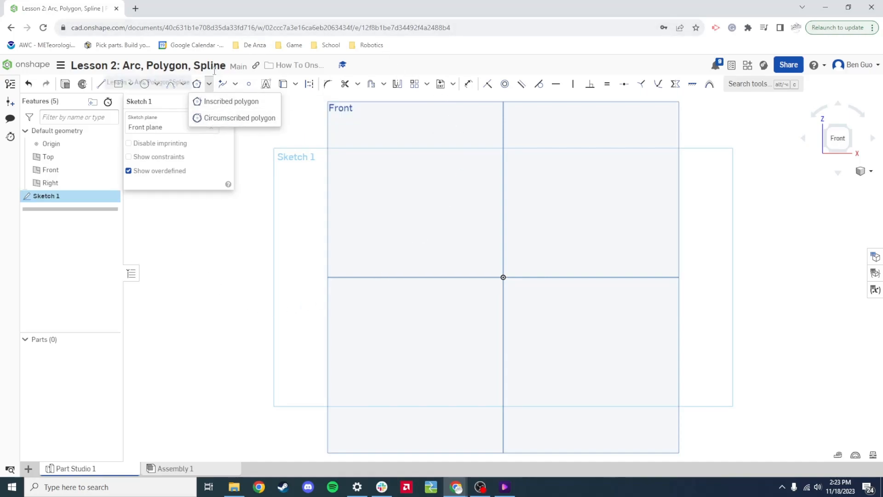
left_click(208, 85)
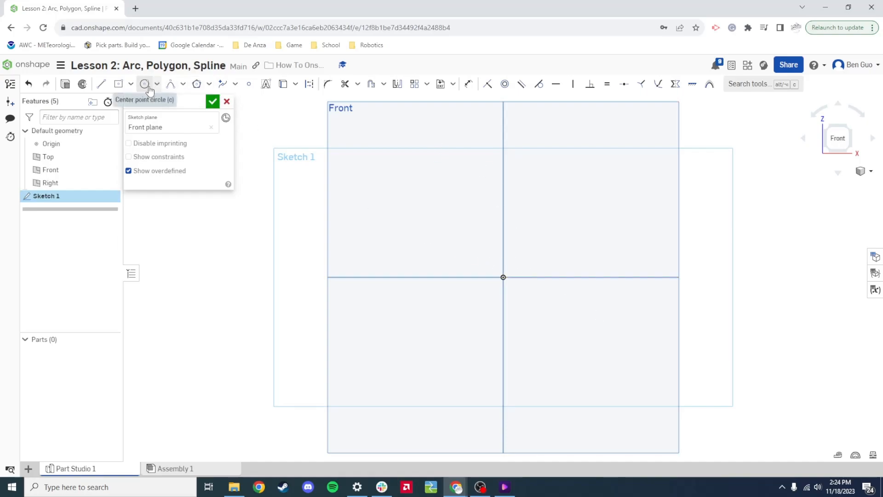
Sketch a center point circle at the origin as construction geometry.
left_click(310, 85)
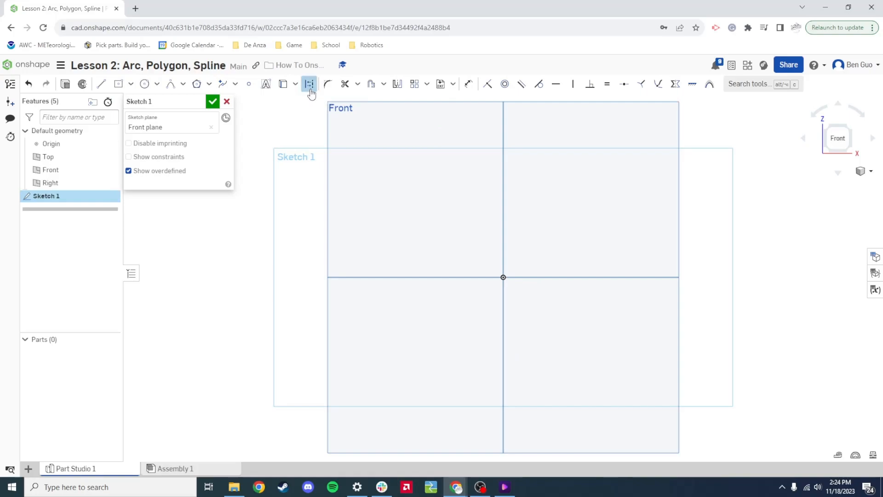
left_click(144, 83)
left_click(504, 278)
right_click(504, 277)
left_click(504, 277)
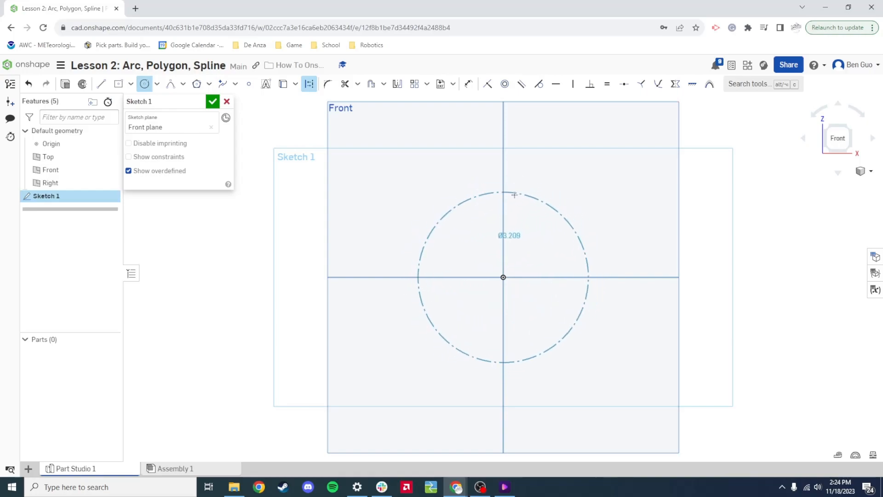
left_click(498, 161)
Dimension the construction circle's diameter and set it to 4.
left_click(468, 83)
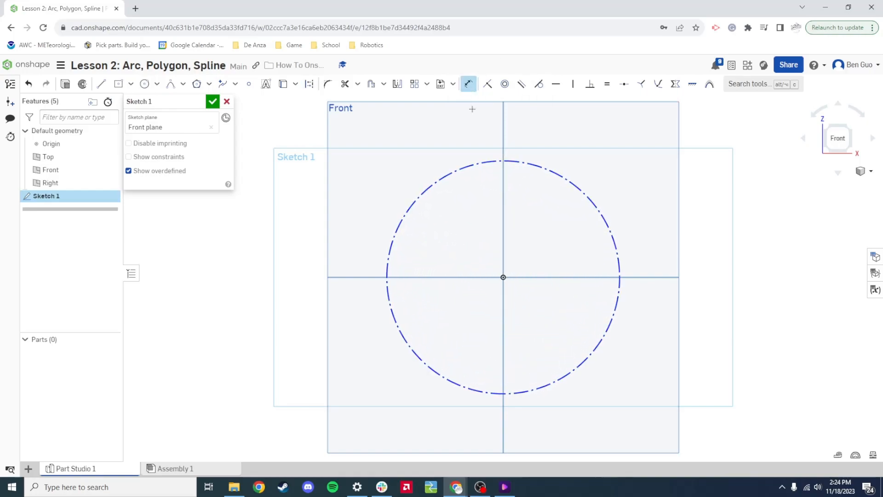
left_click(514, 161)
left_click(521, 217)
type("4")
key("Return")
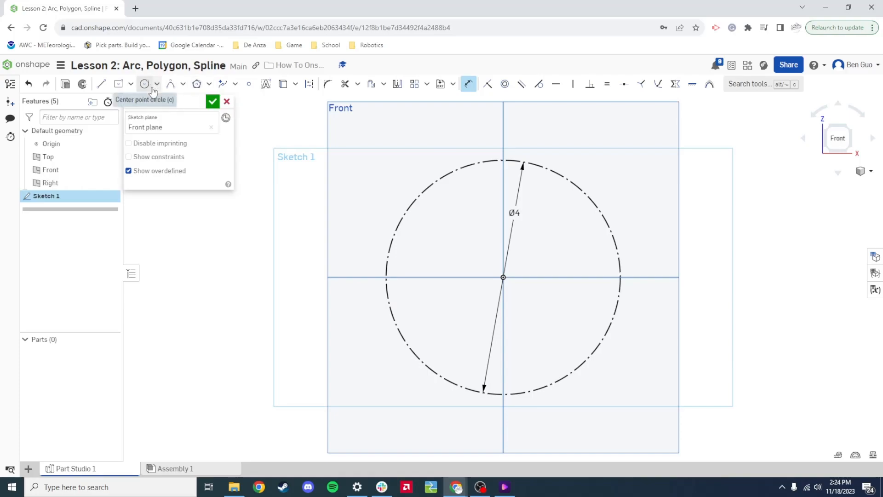
Preview an inscribed polygon centred on the origin around the construction circle, varying its number of sides between 3 and 12.
left_click(209, 84)
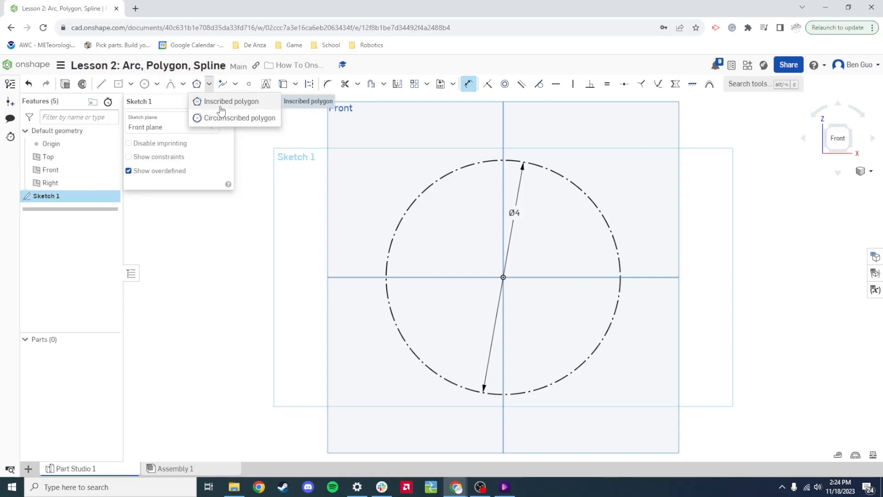
left_click(215, 102)
left_click(504, 277)
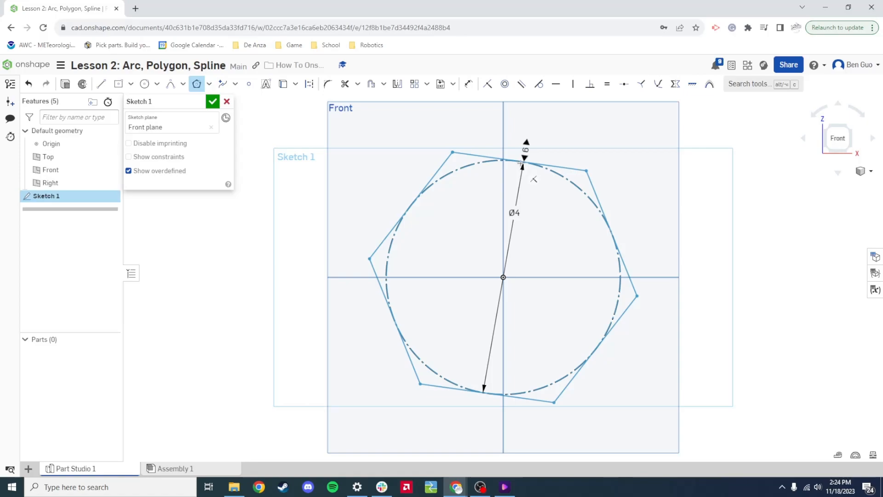
scroll(522, 166, "down", 3)
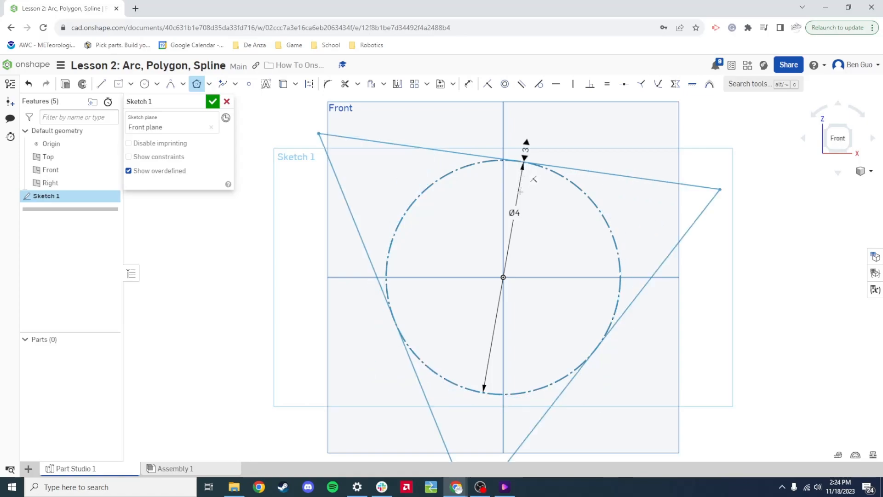
scroll(520, 192, "up", 1)
scroll(522, 180, "up", 6)
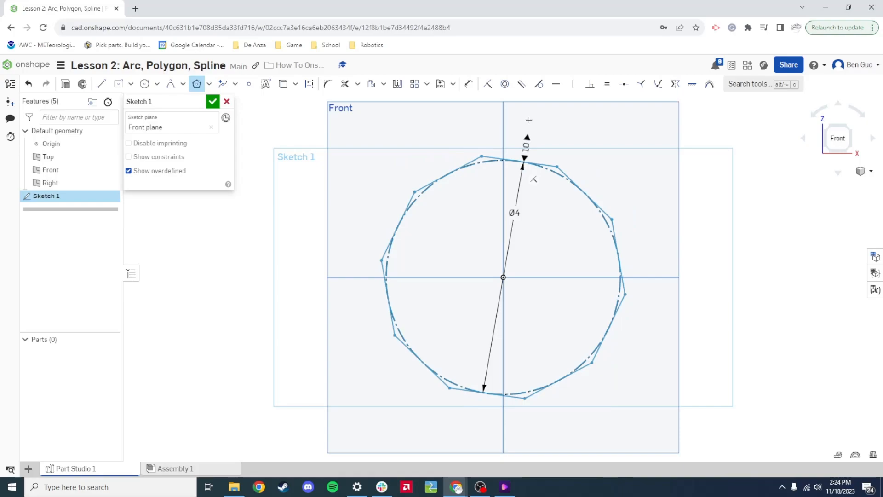
scroll(529, 110, "up", 1)
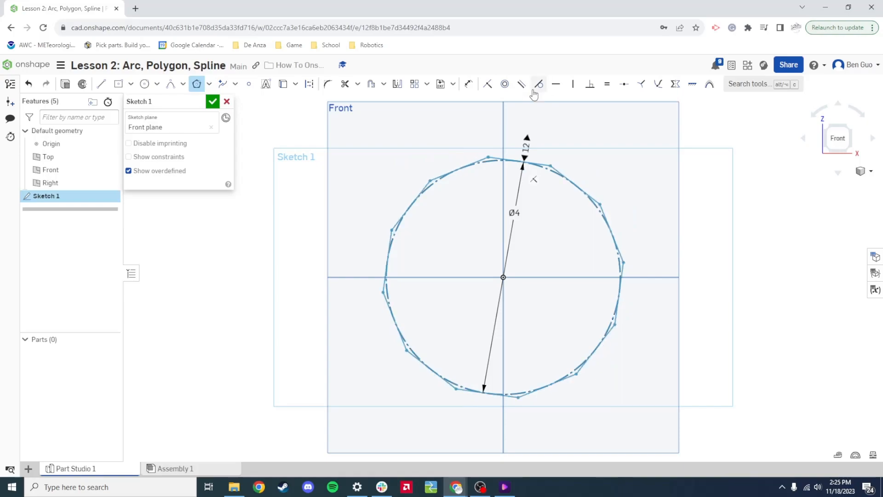
scroll(528, 102, "down", 8)
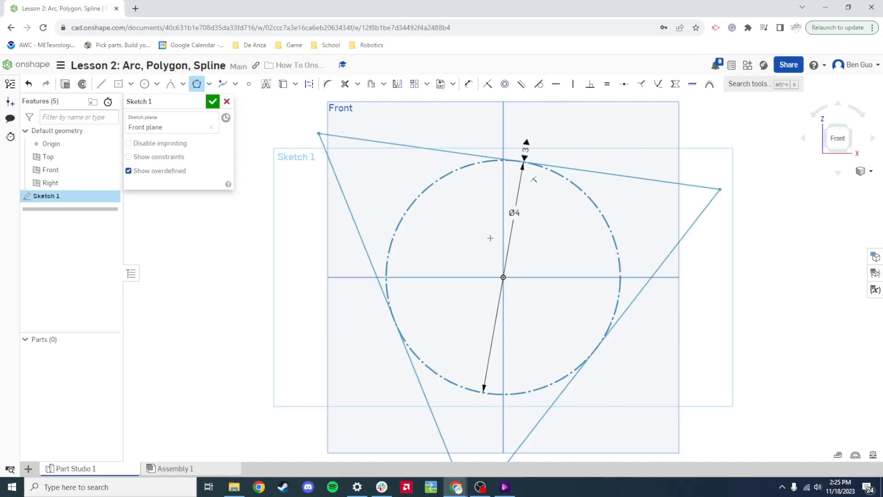
scroll(488, 256, "up", 10)
Preview a circumscribed polygon centred on the origin with its corners on the construction circle, varying its number of sides between 3 and 8.
left_click(210, 85)
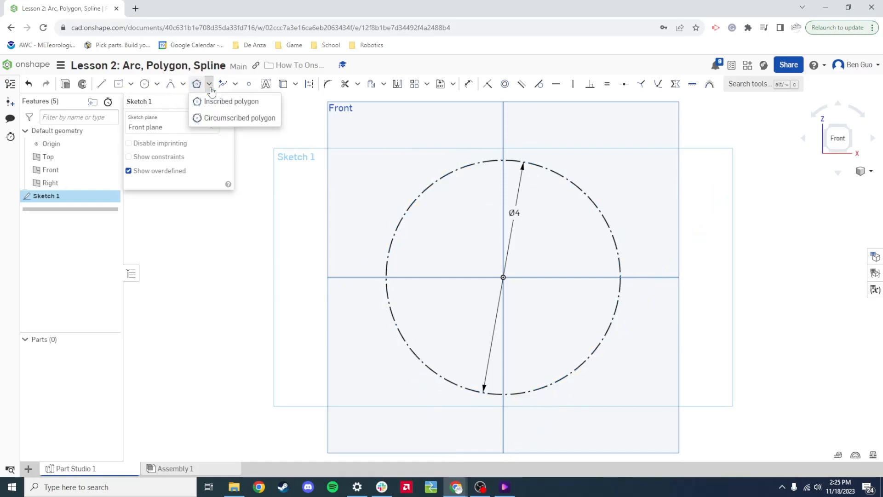
left_click(244, 118)
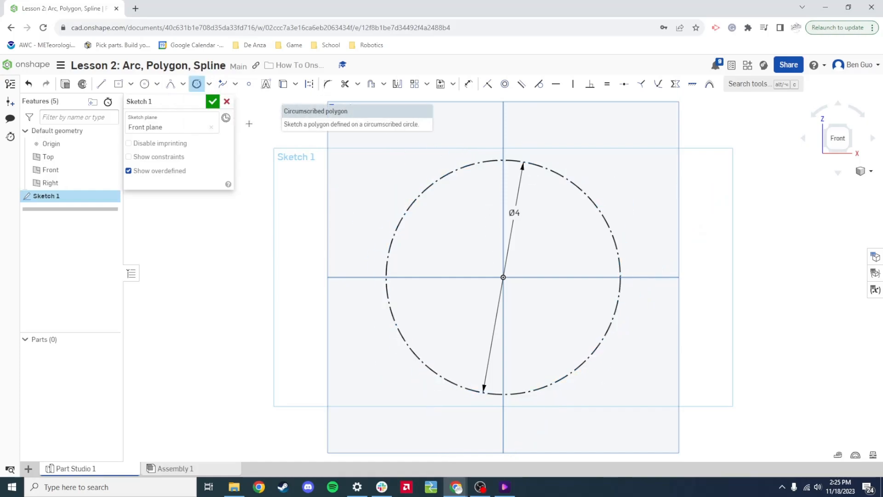
left_click(509, 279)
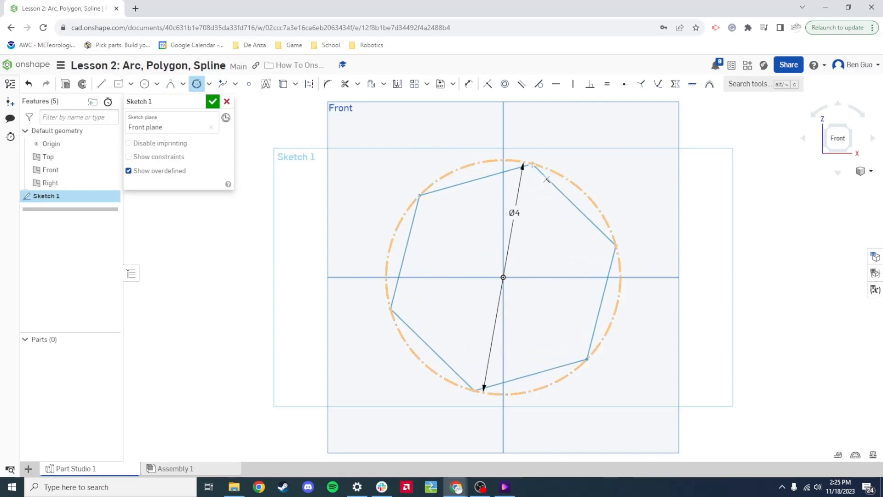
scroll(532, 171, "down", 2)
scroll(532, 175, "up", 6)
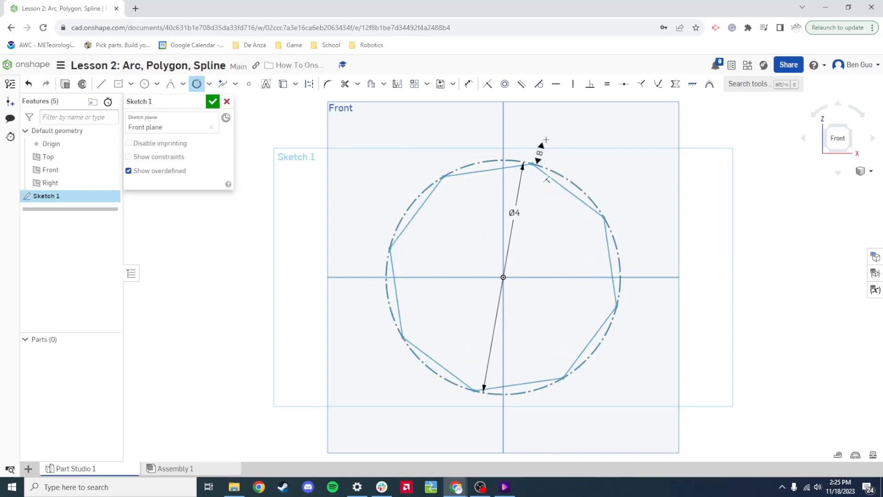
scroll(552, 111, "down", 8)
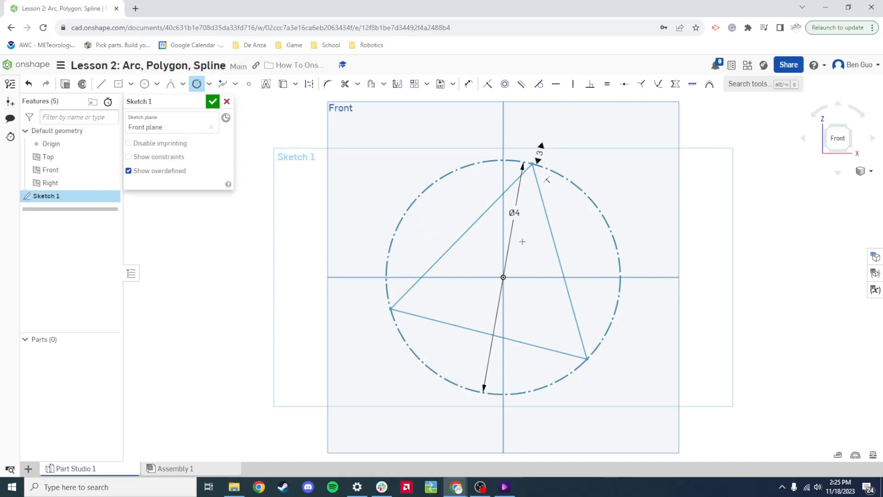
scroll(537, 202, "up", 3)
scroll(541, 183, "down", 1)
scroll(537, 152, "up", 3)
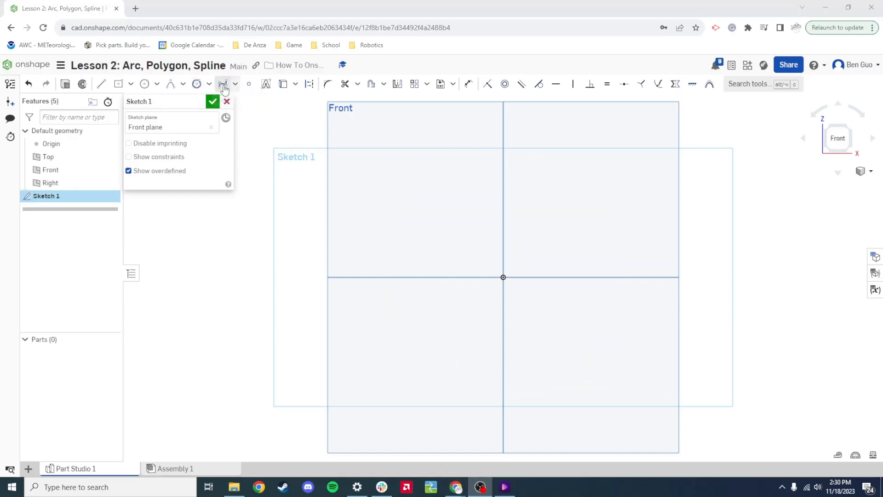
Try to sketch a spline from the origin, looping clockwise through six points left of the vertical axis and ending just below the origin.
left_click(235, 85)
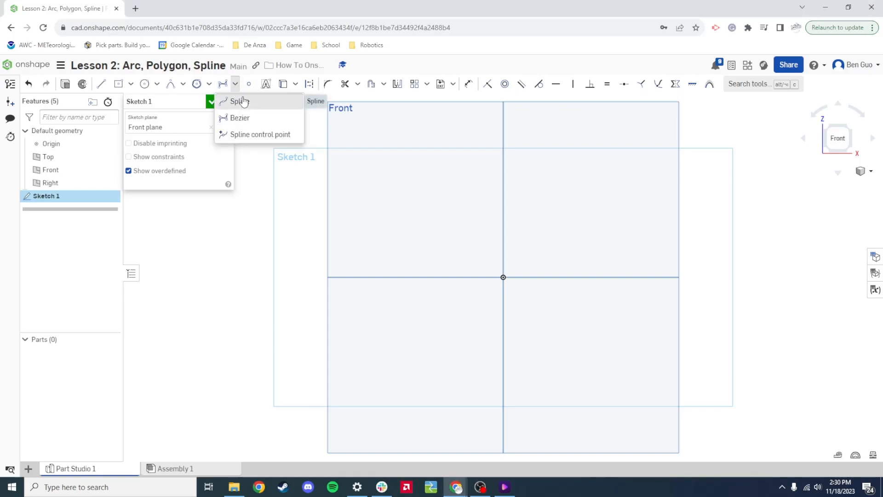
left_click(242, 101)
left_click(235, 85)
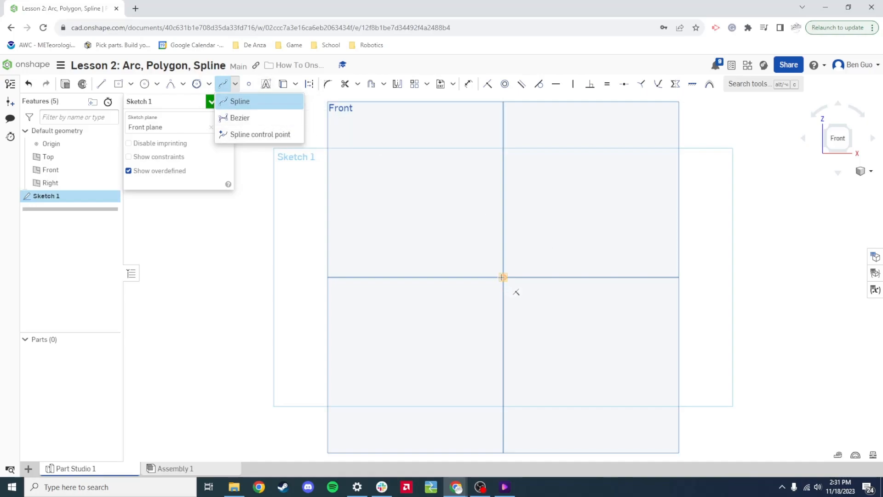
left_click(518, 294)
left_click(503, 277)
left_click(446, 340)
left_click(384, 349)
left_click(342, 265)
left_click(378, 190)
left_click(448, 168)
left_click(490, 185)
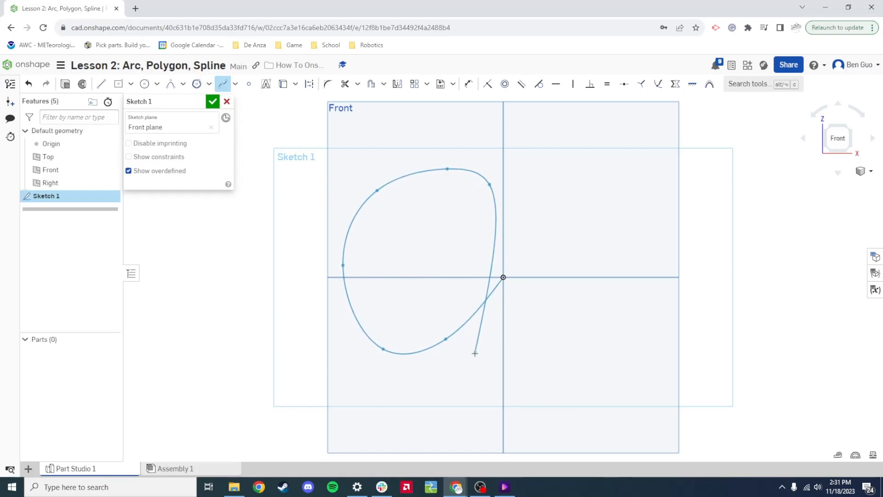
double_click(521, 300)
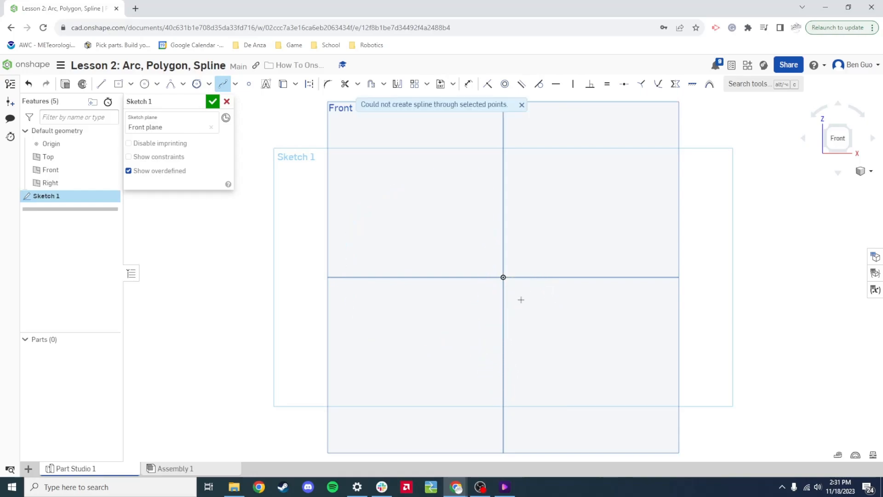
Sketch an open nine-point spline from just below the origin, looping clockwise and ending on the horizontal axis left of the origin.
left_click(503, 277)
left_click(482, 340)
left_click(475, 347)
left_click(377, 347)
left_click(361, 333)
left_click(325, 199)
left_click(416, 151)
left_click(427, 151)
left_click(465, 277)
left_click(503, 278)
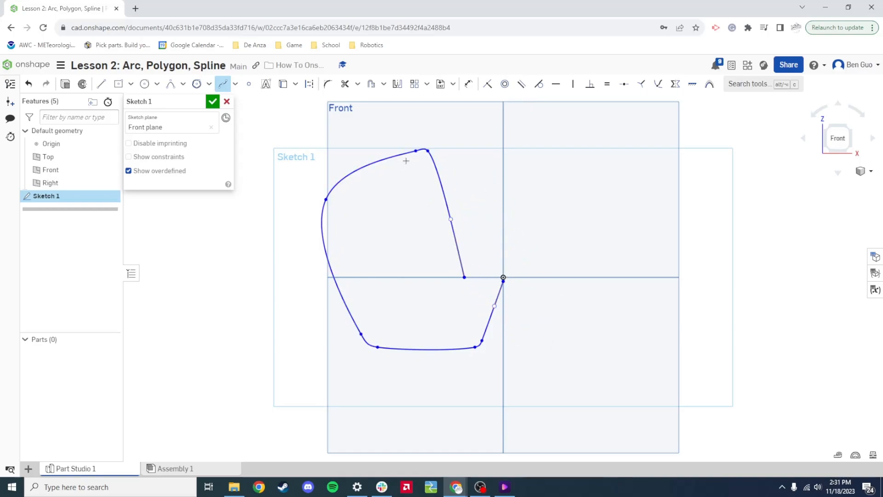
Add a spline control point low on the spline's left side and move the lower points to form a rounded downward bulge.
left_click(235, 85)
left_click(248, 133)
left_click(339, 292)
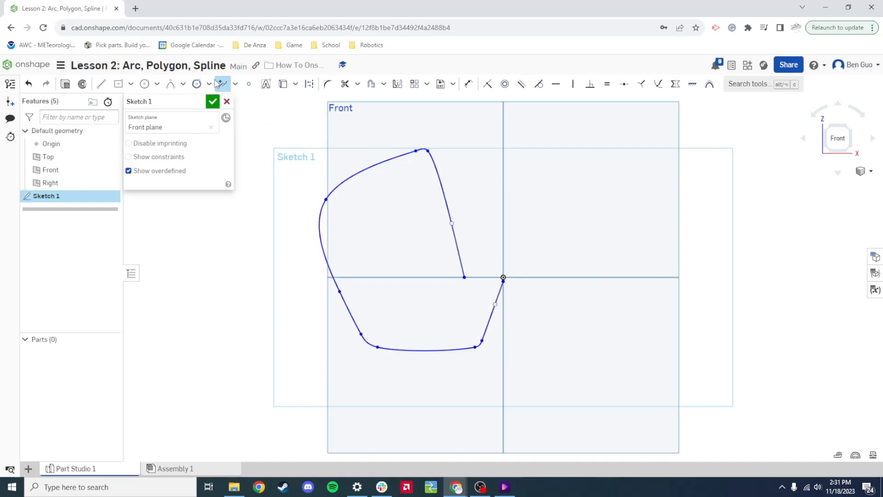
left_click_drag(339, 295, 363, 380)
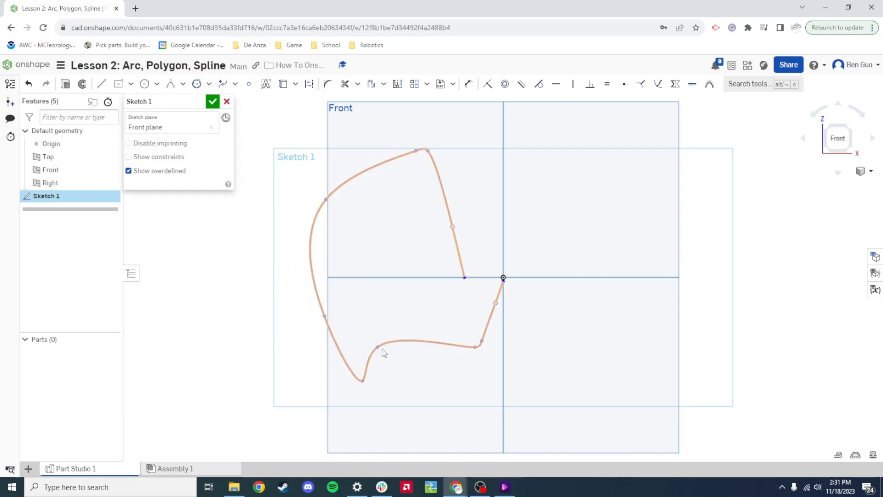
left_click_drag(381, 351, 440, 405)
left_click_drag(486, 359, 487, 363)
Add another spline control point midway up the spline's left side and move it inward onto the horizontal axis.
left_click(223, 84)
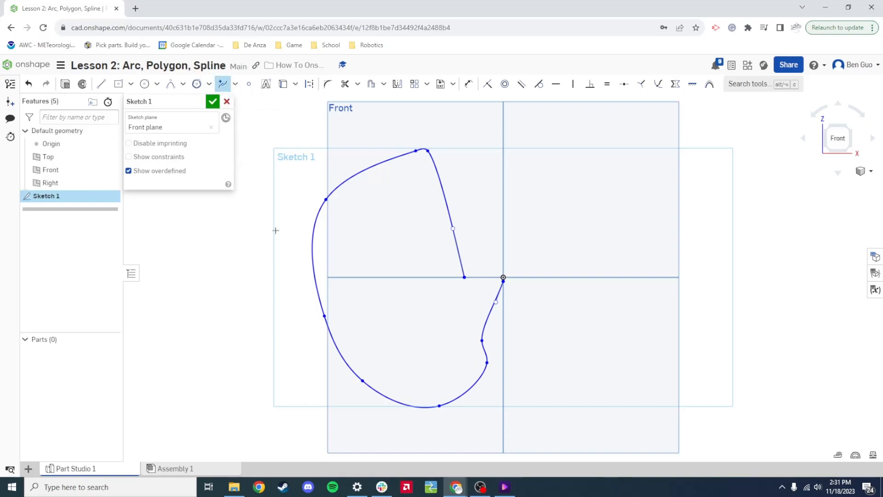
left_click(222, 84)
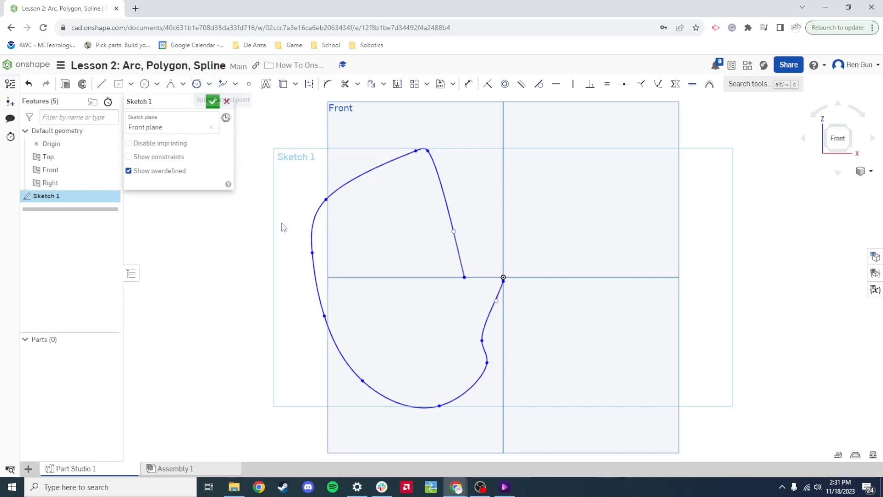
left_click_drag(312, 254, 372, 278)
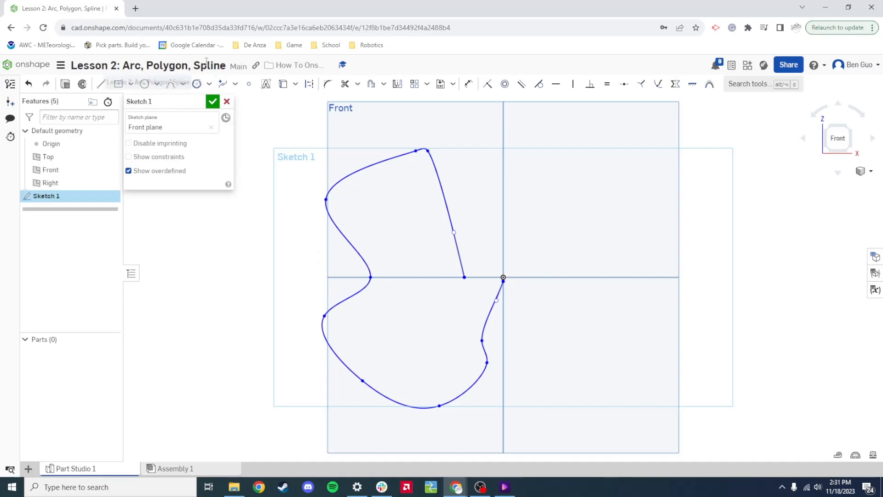
Sketch a closed Bezier curve starting and ending at the origin, with control points placed clockwise above, right of, below and left of it.
left_click(236, 84)
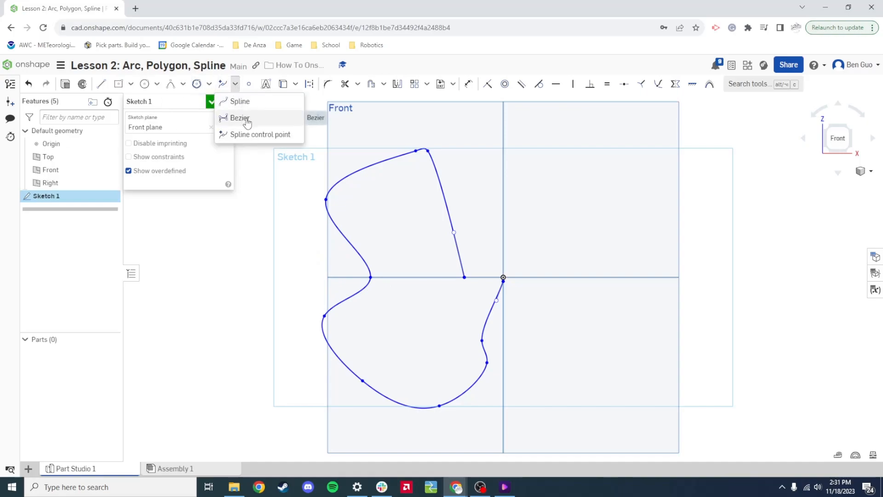
left_click(247, 119)
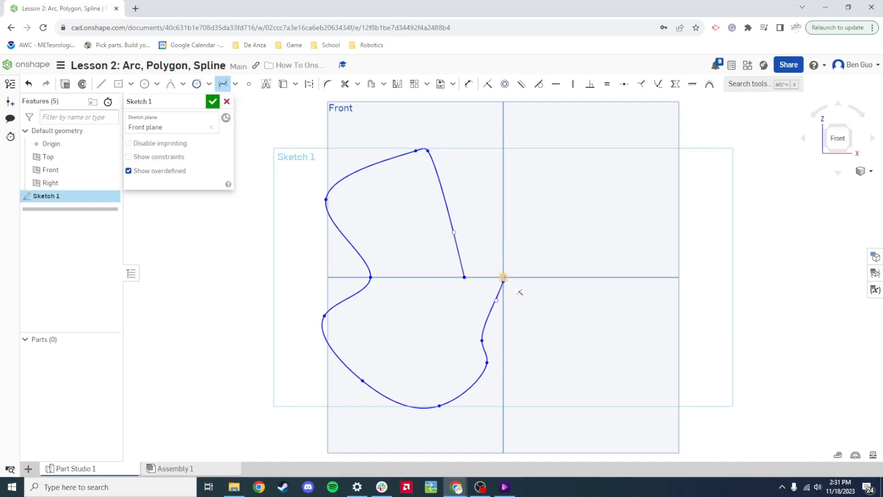
left_click(503, 277)
left_click(505, 170)
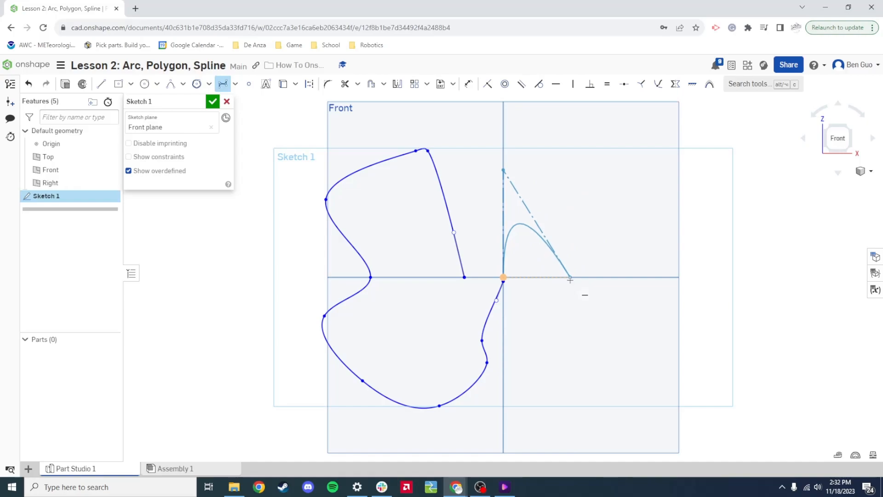
left_click(564, 277)
left_click(568, 429)
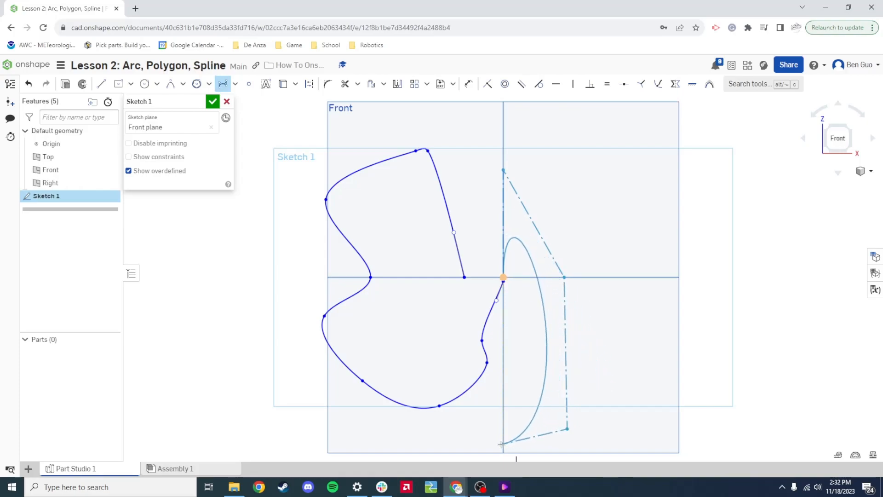
left_click(479, 442)
left_click(373, 352)
left_click(410, 241)
left_click(496, 277)
left_click(504, 277)
key("Escape")
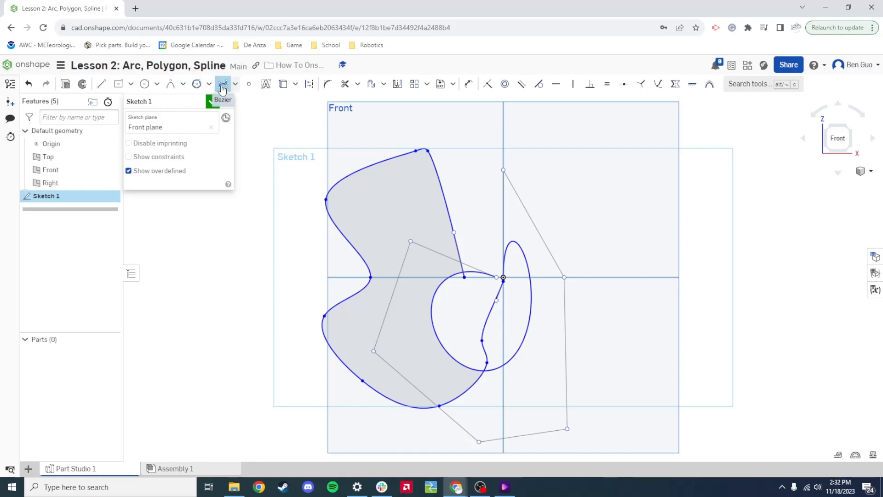
left_click(182, 83)
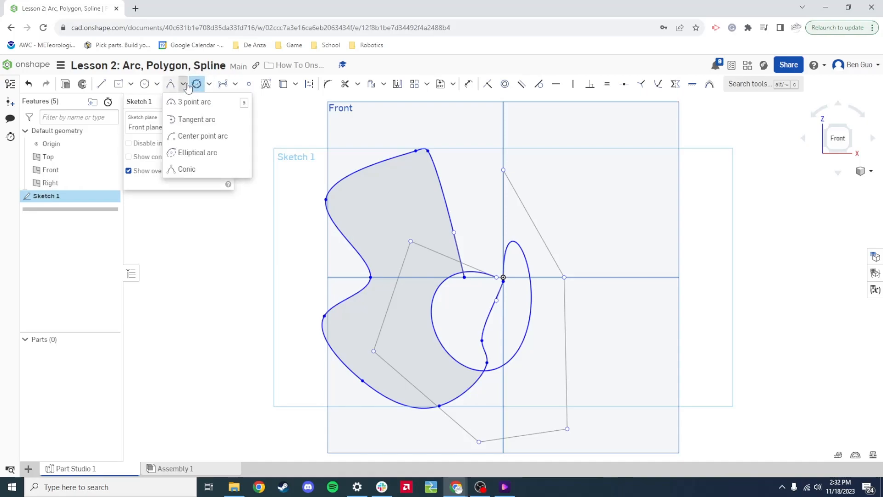
left_click(210, 84)
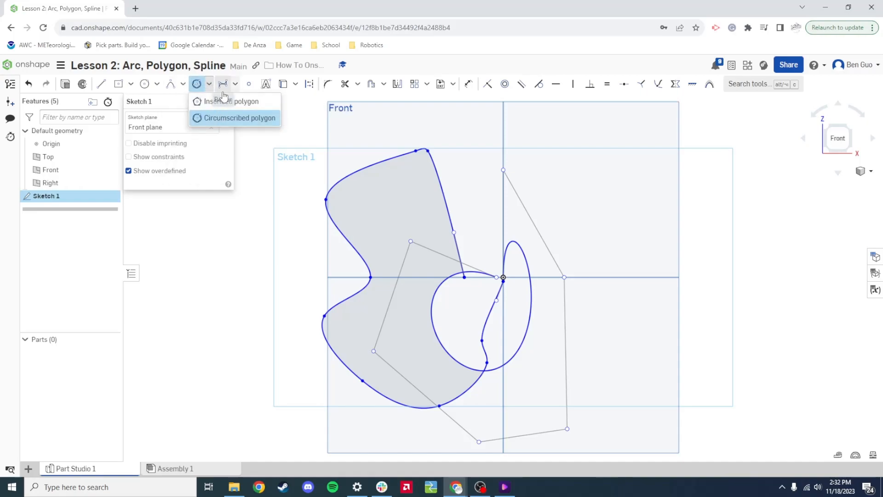
left_click(236, 84)
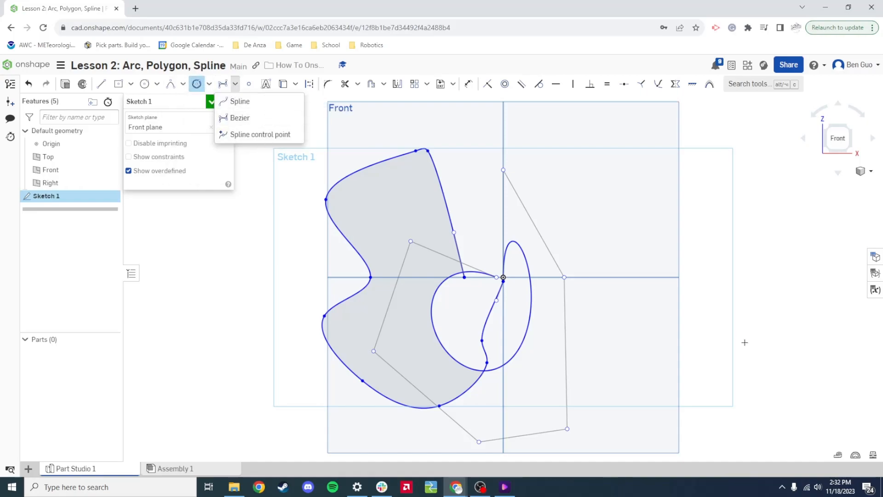